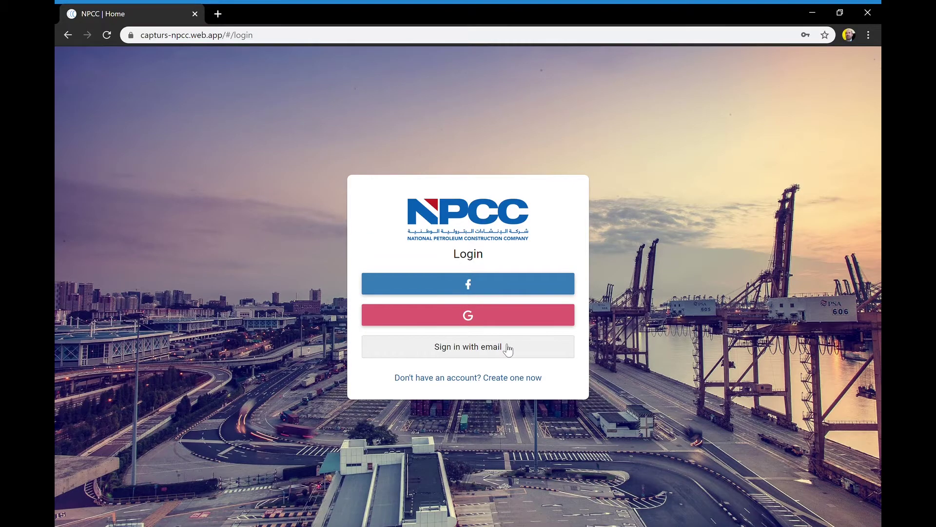
# Sign in to the NPCC portal with the email login and the saved credentials
pyautogui.click(507, 349)
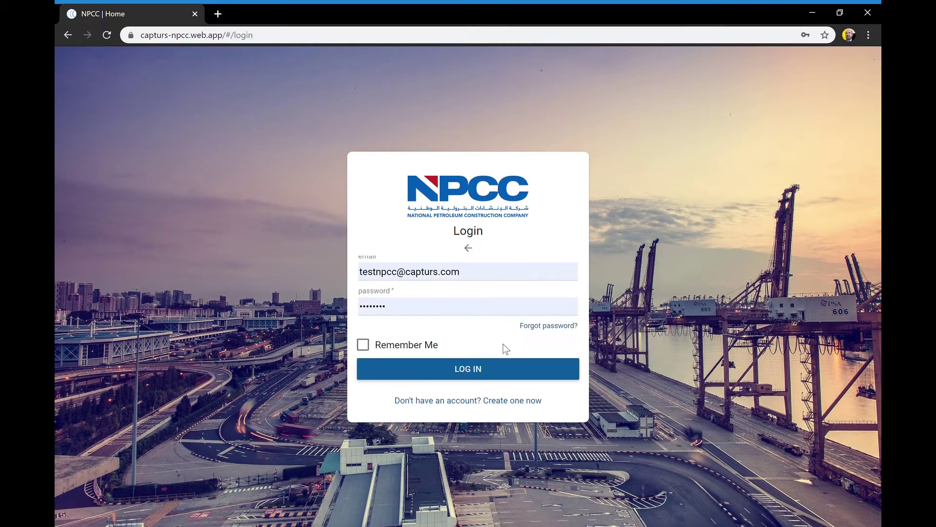
pyautogui.click(463, 376)
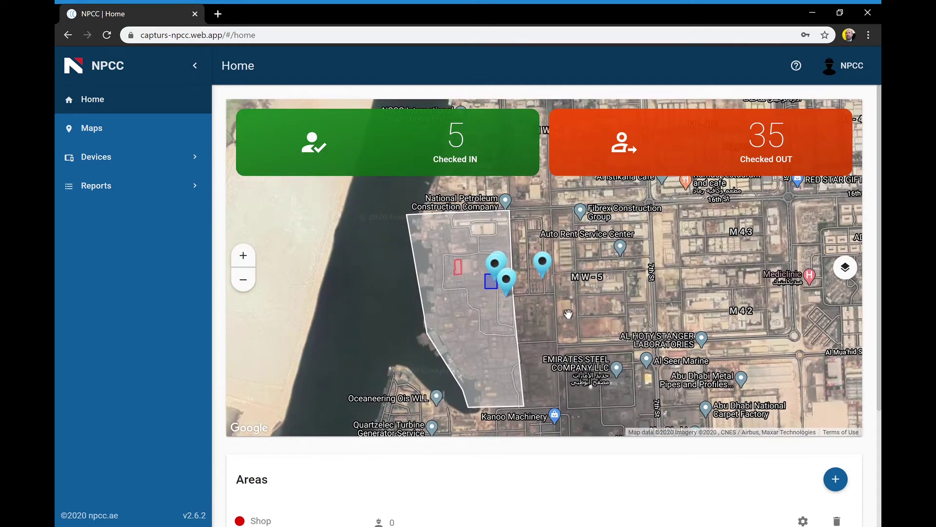
# Examine the employee check-in and check-out tables for the Site, Yard and Shop areas
pyautogui.scroll(-3, 423, 441)
pyautogui.click(328, 488)
pyautogui.scroll(-8, 656, 193)
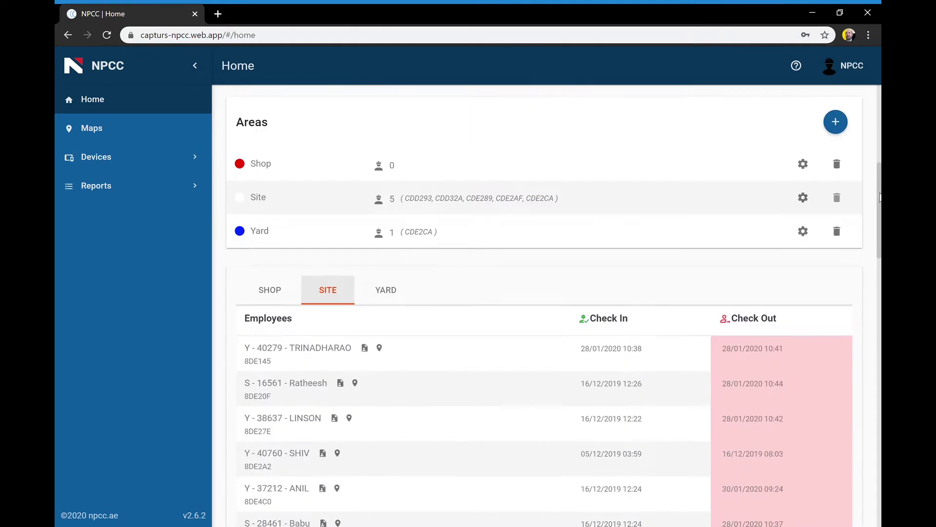
pyautogui.click(385, 121)
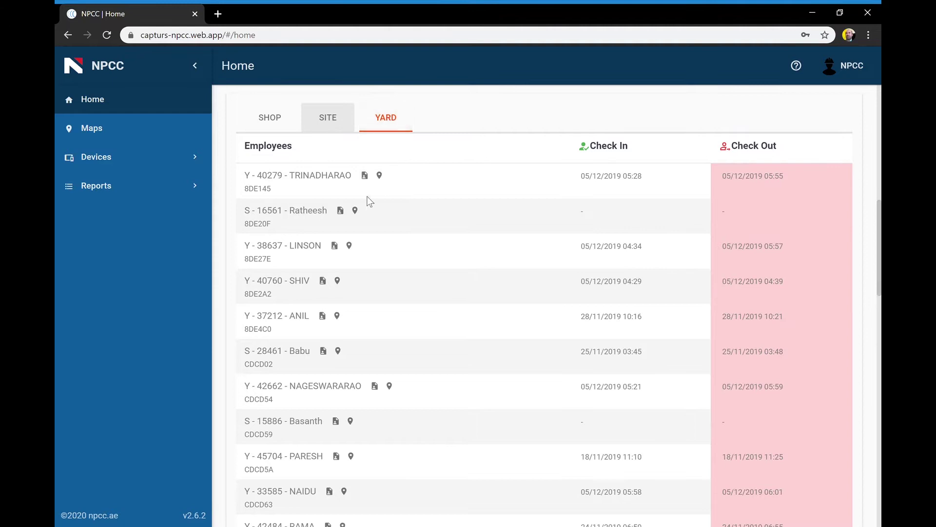
pyautogui.click(270, 117)
pyautogui.scroll(-15, 543, 209)
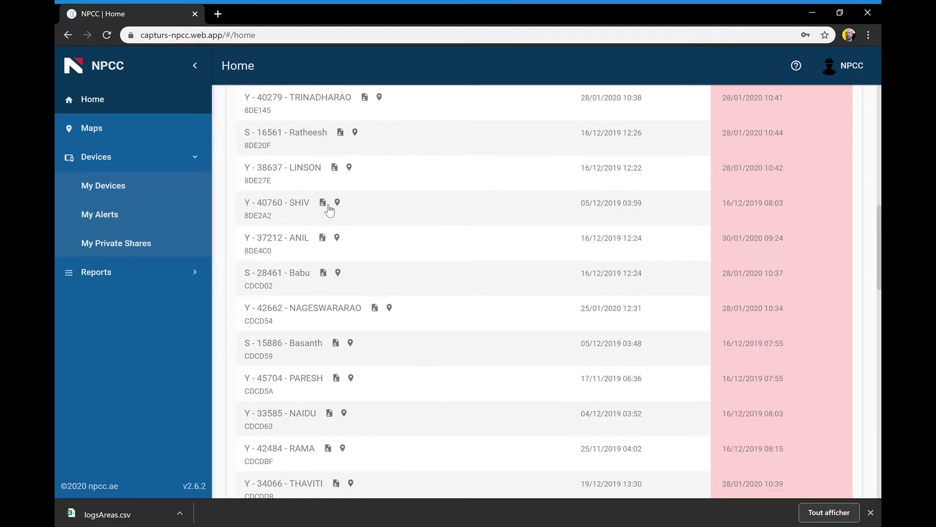
# Open the check-in/out history of device 8DE2A2, set its start date to 01-11-2019 and export it as CSV
pyautogui.click(323, 202)
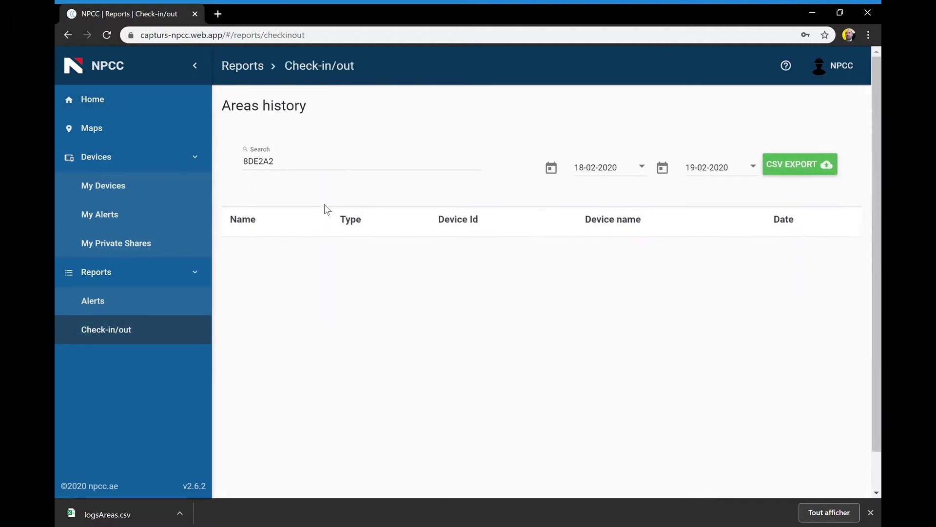
pyautogui.click(653, 171)
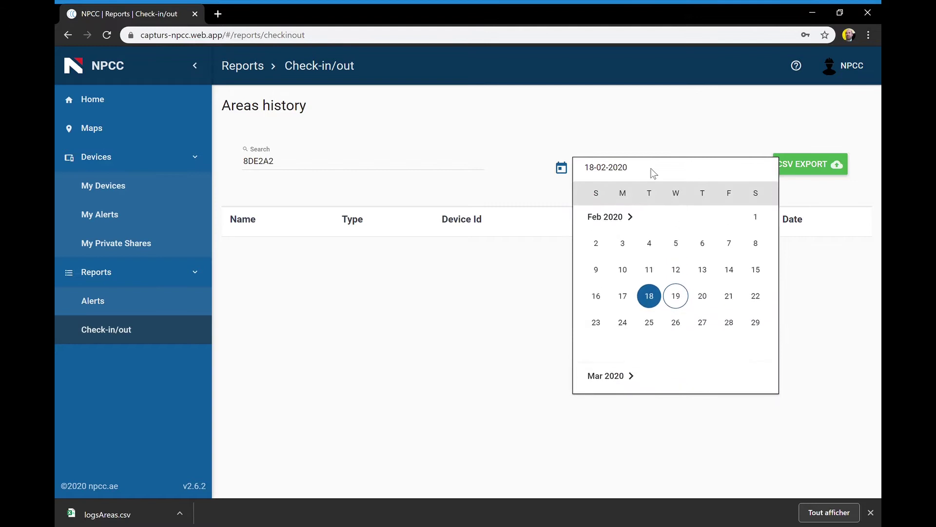
pyautogui.scroll(5, 654, 250)
pyautogui.scroll(4, 663, 253)
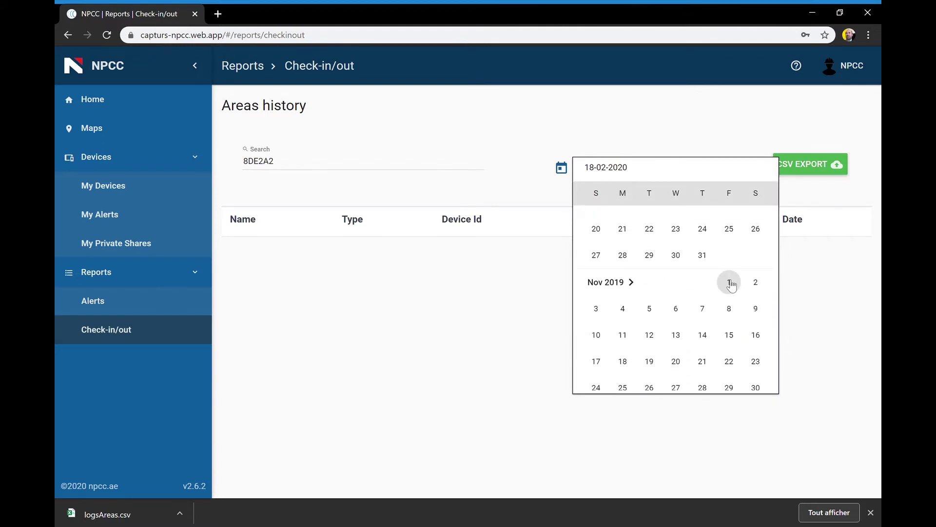
pyautogui.click(730, 284)
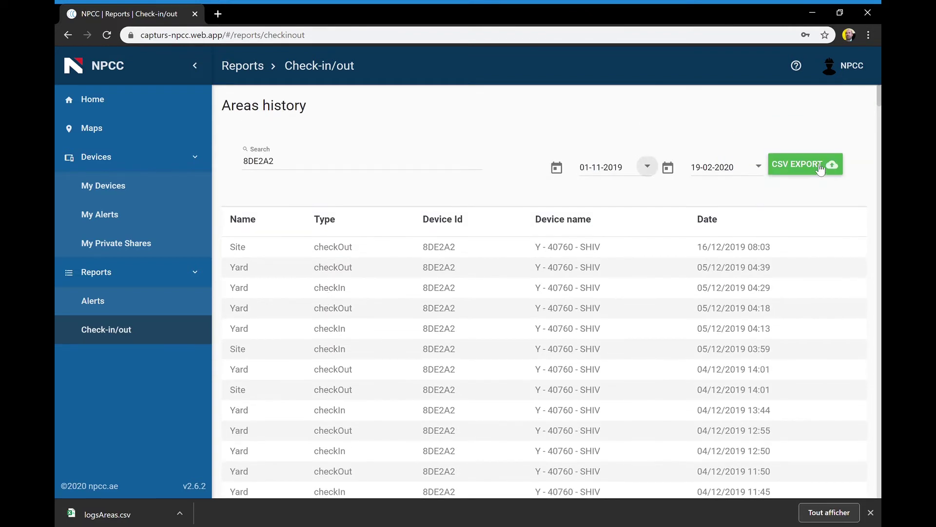
pyautogui.click(821, 168)
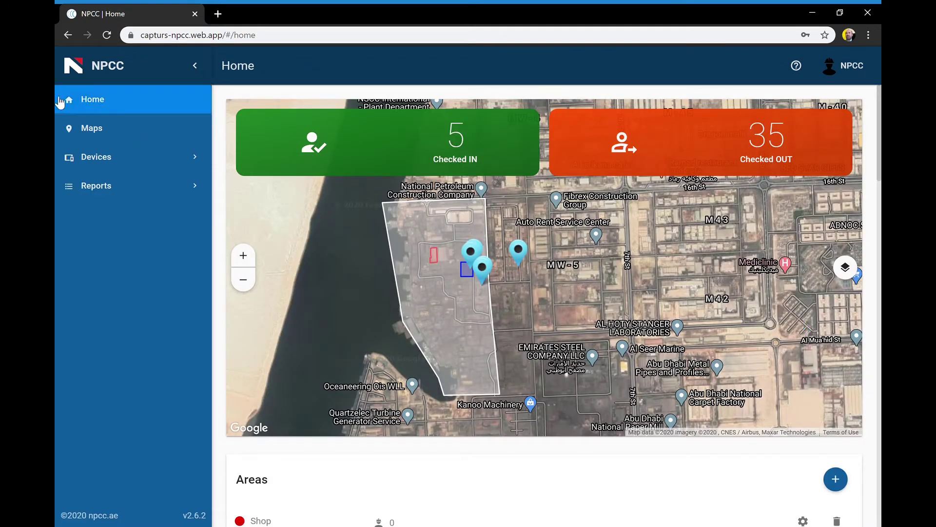
# Start a new area and shape its green polygon south of the Shop and Yard areas, within the Site boundary
pyautogui.click(835, 479)
pyautogui.scroll(3, 385, 268)
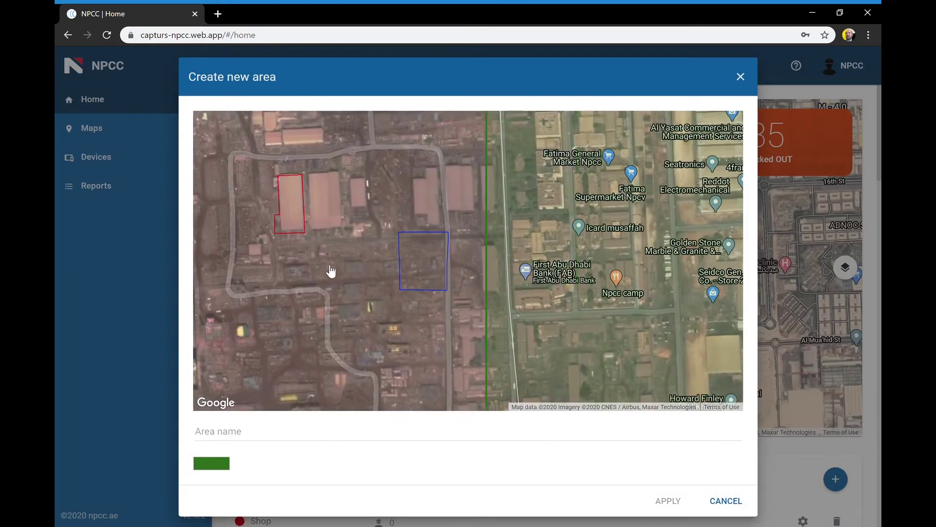
pyautogui.scroll(-1, 620, 298)
pyautogui.moveTo(522, 199); pyautogui.dragTo(517, 310)
pyautogui.moveTo(444, 199); pyautogui.dragTo(449, 306)
pyautogui.moveTo(600, 200); pyautogui.dragTo(522, 315)
pyautogui.moveTo(599, 370); pyautogui.dragTo(486, 351)
pyautogui.moveTo(449, 306); pyautogui.dragTo(423, 322)
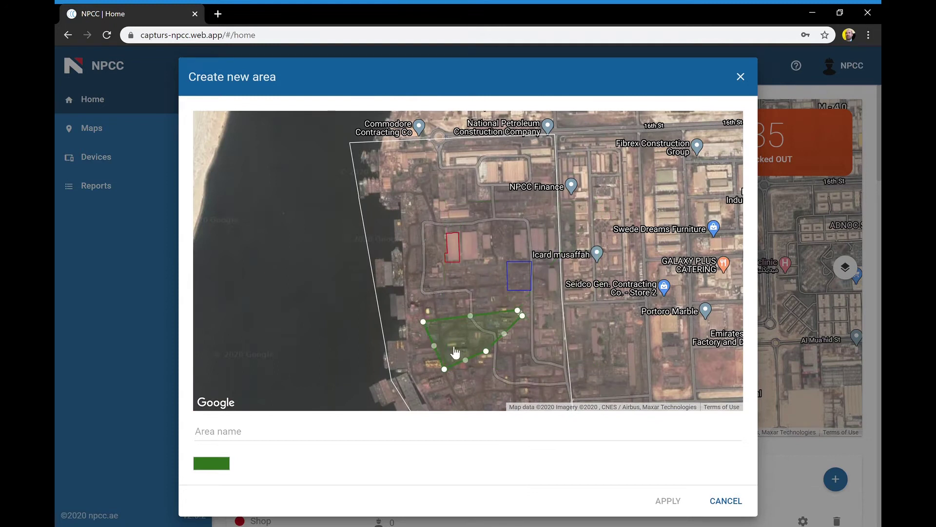
pyautogui.moveTo(487, 351); pyautogui.dragTo(493, 366)
# Name the new area "Shop zone 3" and apply it
pyautogui.click(267, 436)
pyautogui.write('Shop z')
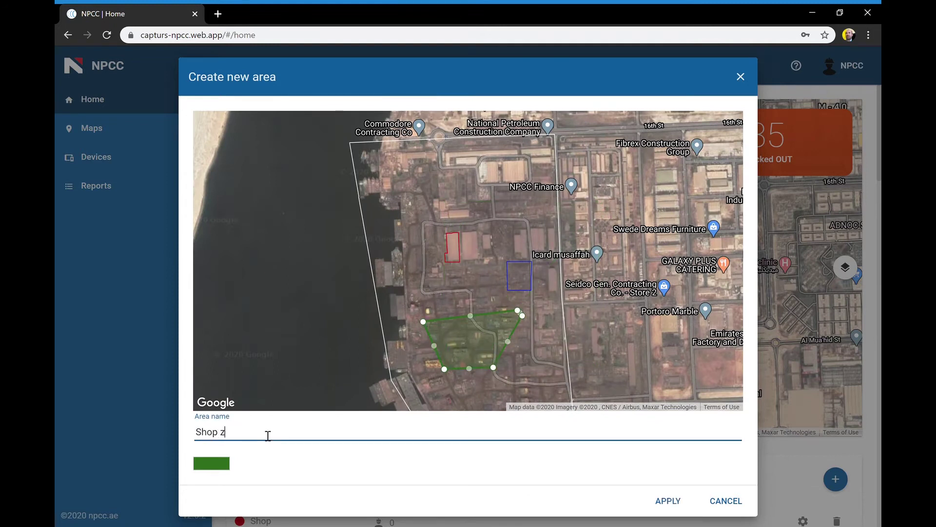
pyautogui.write('one 3')
pyautogui.click(668, 501)
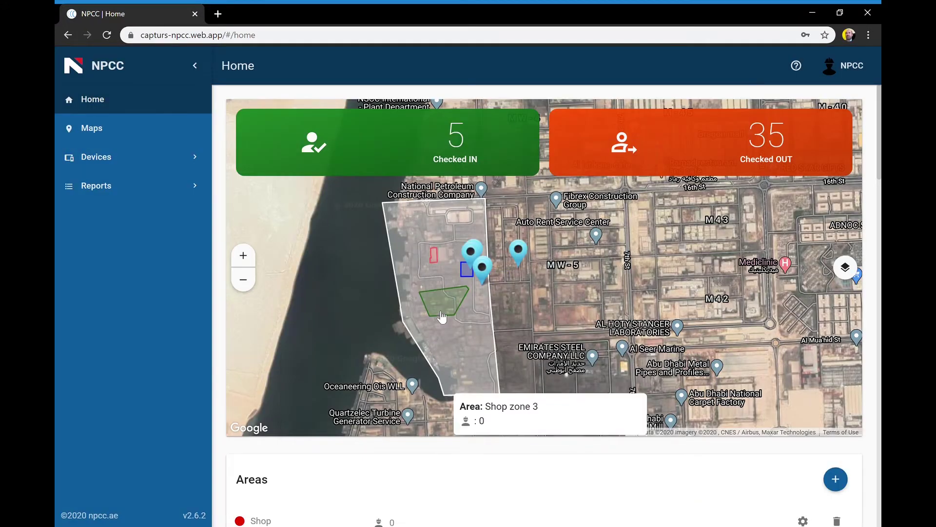
# Reconfigure Shop zone 3 by moving its polygon northeast so it overlaps the Yard area and the Site's eastern boundary
pyautogui.scroll(-3, 406, 487)
pyautogui.scroll(-3, 405, 487)
pyautogui.click(802, 323)
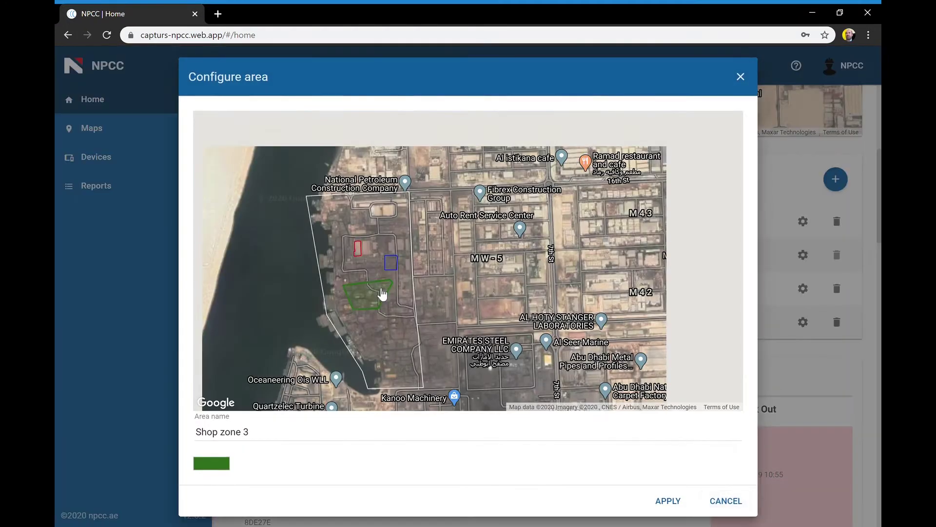
pyautogui.click(668, 501)
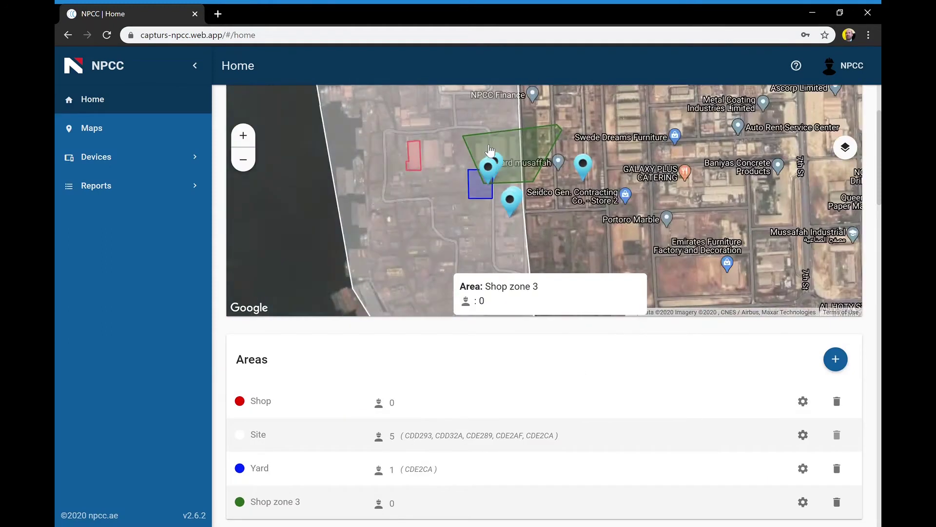
# Inspect the updated areas and the device marker at the Yard's northeast corner on the map
pyautogui.scroll(-3, 438, 421)
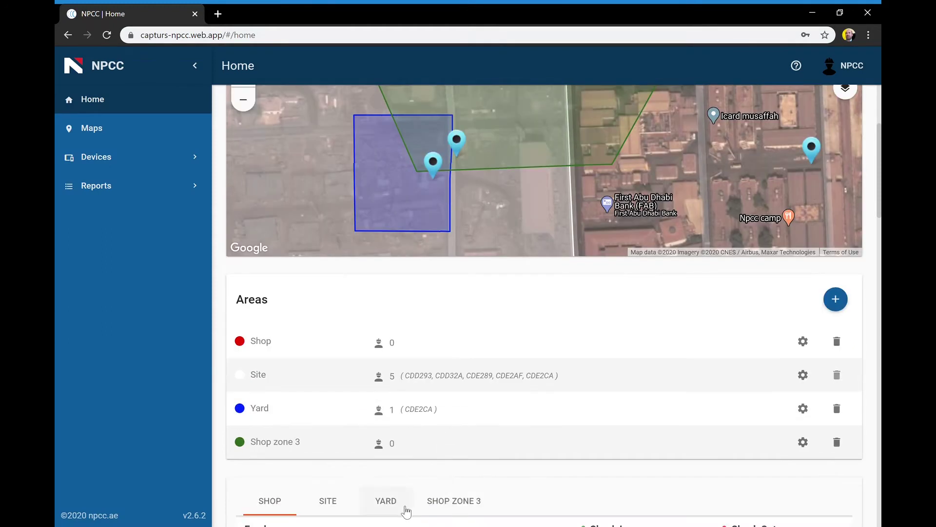
pyautogui.scroll(-3, 525, 475)
pyautogui.scroll(7, 488, 342)
pyautogui.click(456, 261)
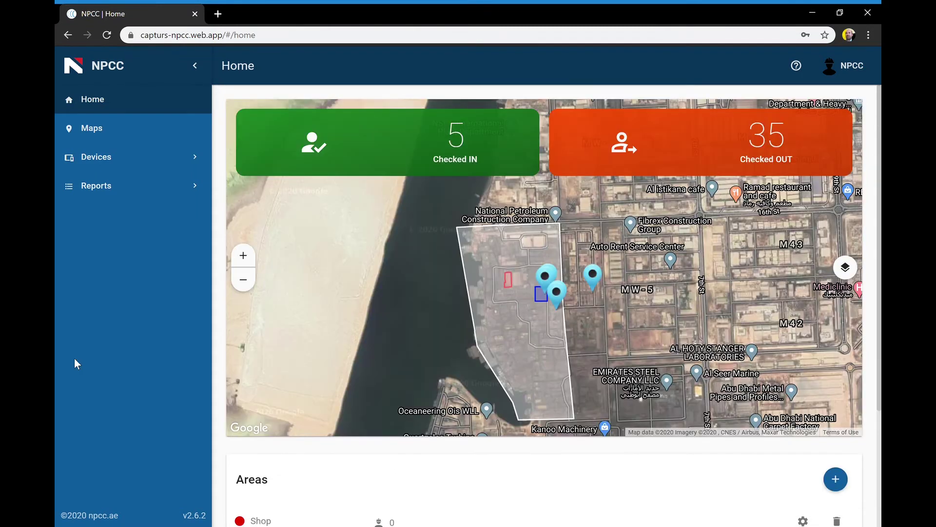
# Add an area exit alert to device 8DE27E
pyautogui.click(107, 160)
pyautogui.click(107, 214)
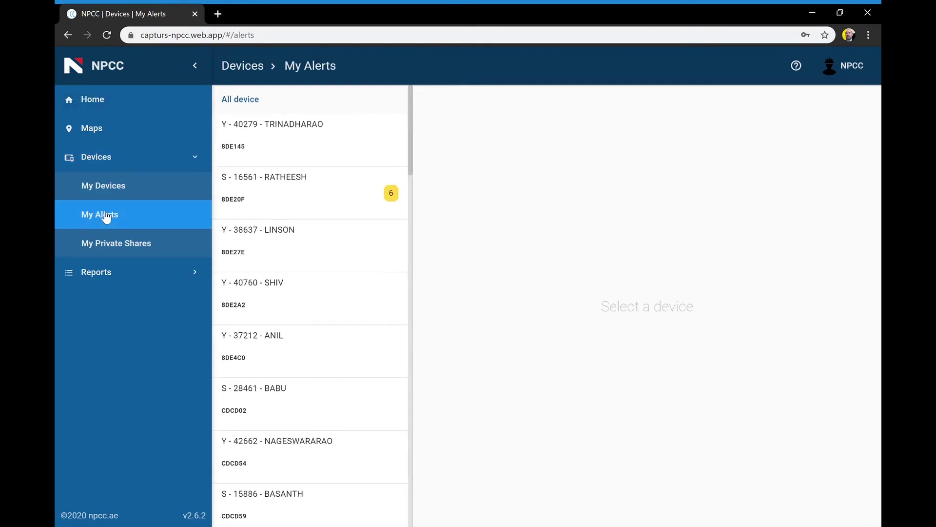
pyautogui.click(312, 241)
pyautogui.click(824, 116)
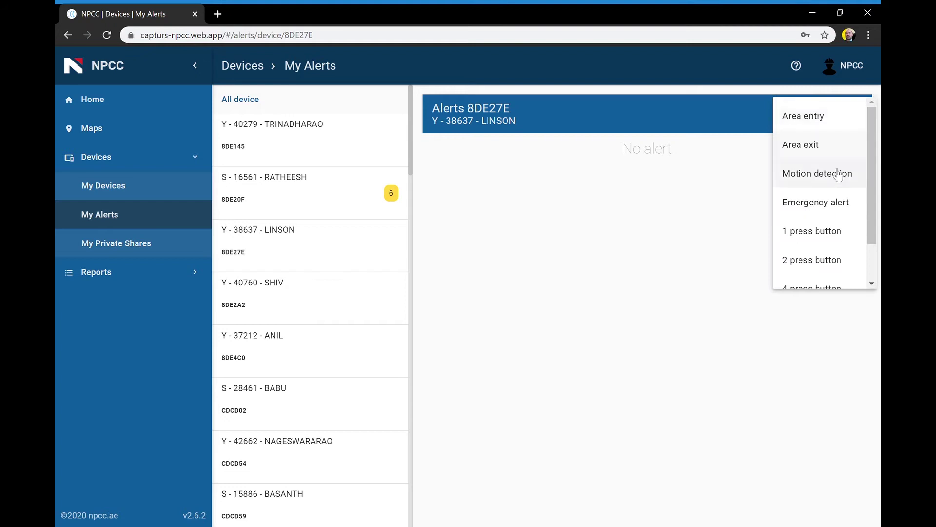
pyautogui.click(809, 144)
# Name the area exit alert "exit shop alert" and enable SMS notification in addition to email
pyautogui.click(808, 161)
pyautogui.click(554, 151)
pyautogui.write('ex')
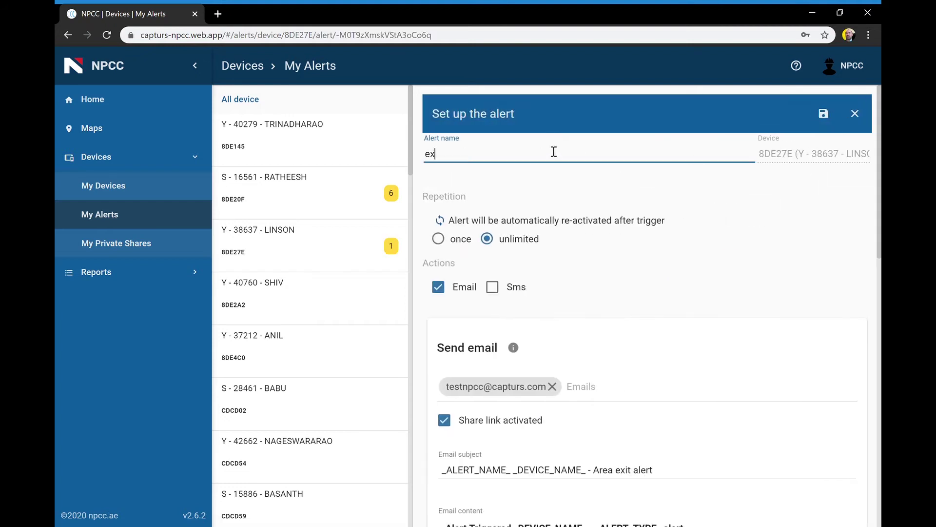
pyautogui.click(493, 287)
# Switch the exit area from circle to polygon, reshape it around Port Saeed along the creek, and save the alert
pyautogui.scroll(-8, 644, 232)
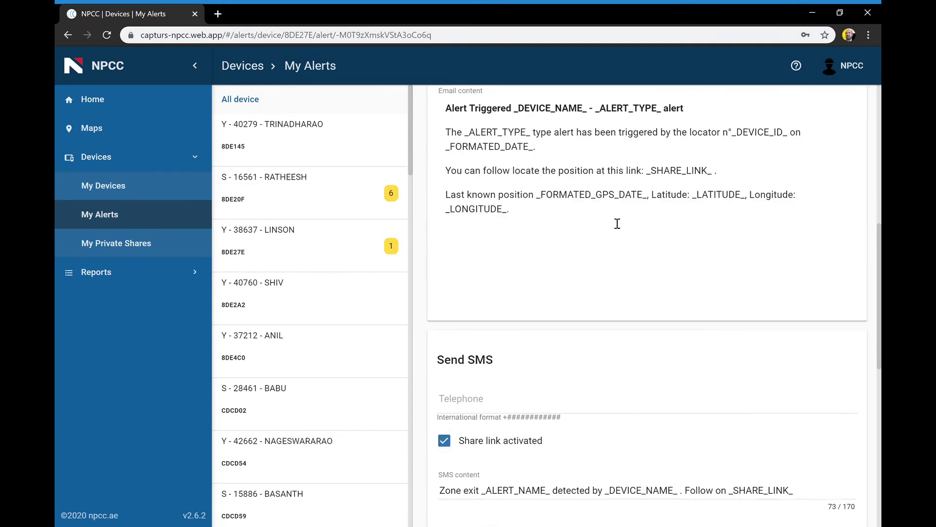
pyautogui.scroll(7, 616, 221)
pyautogui.scroll(-17, 644, 232)
pyautogui.scroll(5, 649, 351)
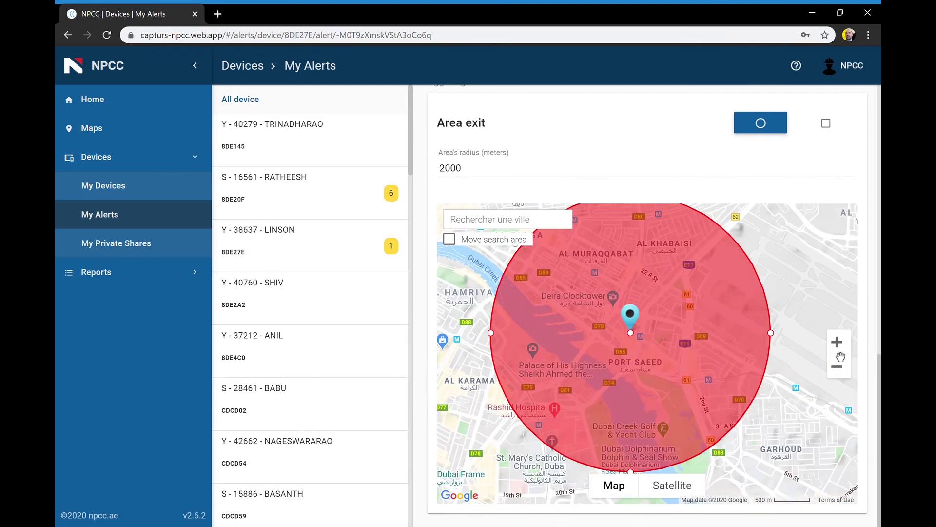
pyautogui.click(826, 123)
pyautogui.moveTo(624, 204); pyautogui.dragTo(607, 300)
pyautogui.moveTo(490, 333); pyautogui.dragTo(566, 331)
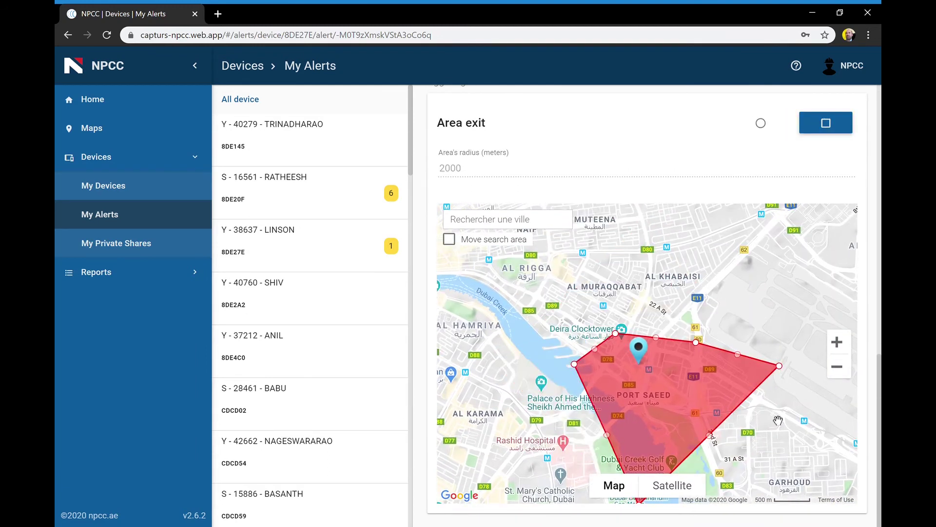
pyautogui.moveTo(634, 370); pyautogui.dragTo(635, 296)
pyautogui.moveTo(772, 258); pyautogui.dragTo(724, 390)
pyautogui.scroll(15, 868, 310)
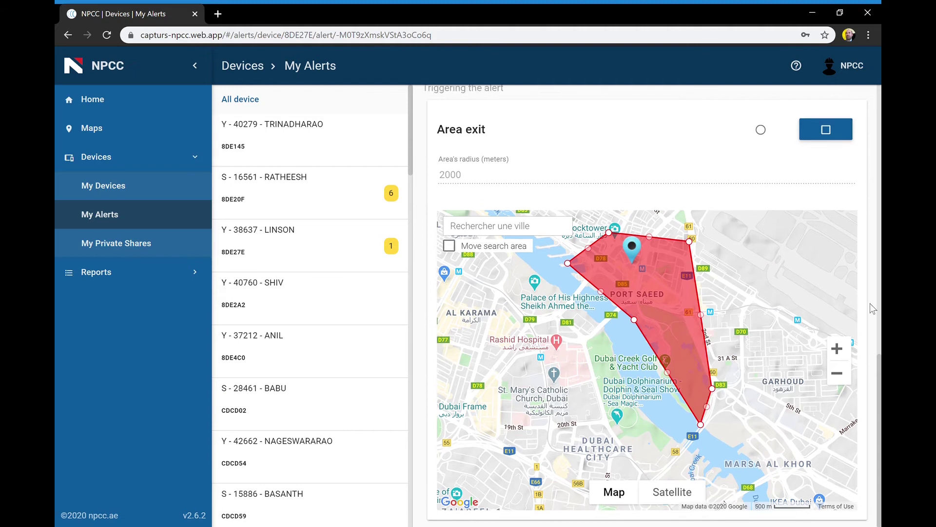
pyautogui.click(824, 111)
# Add a motion detection alert to the same device, name it "alert when movement" and save it
pyautogui.click(822, 113)
pyautogui.click(804, 173)
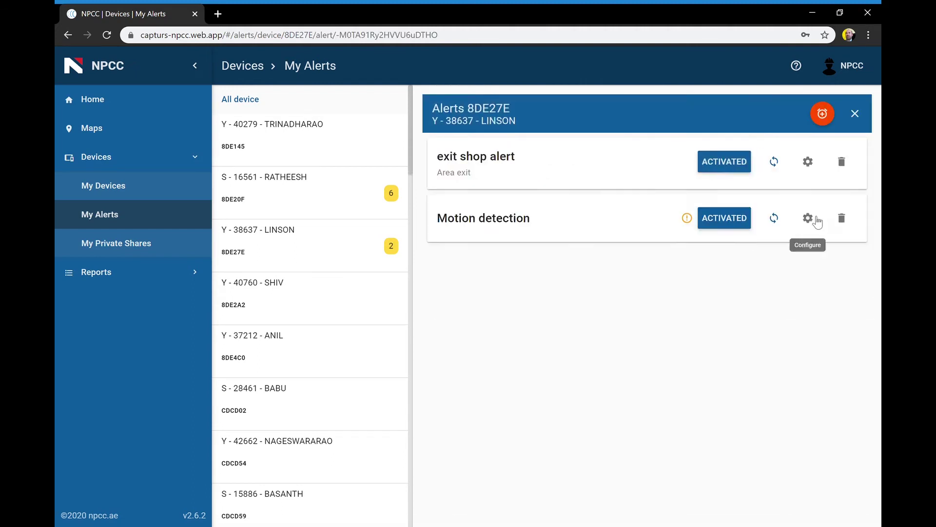
pyautogui.click(808, 218)
pyautogui.click(555, 162)
pyautogui.write('alert when movement')
pyautogui.click(819, 113)
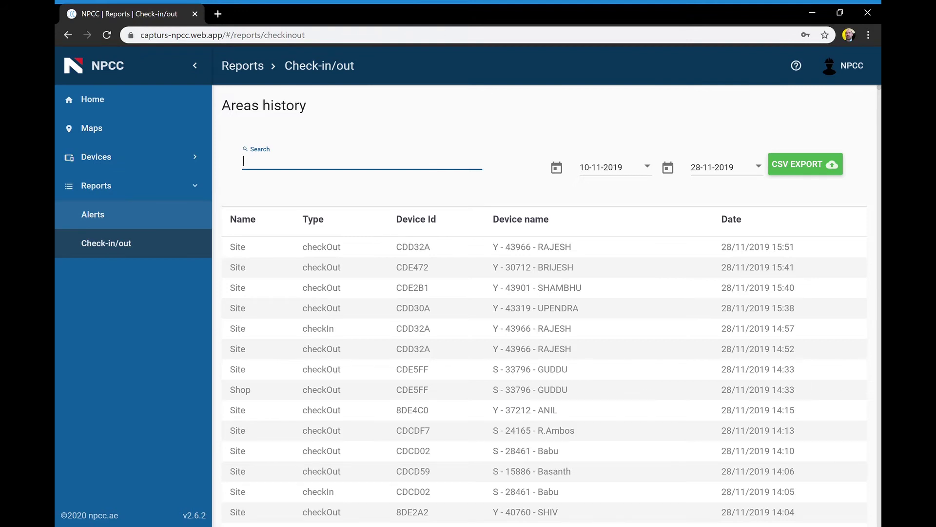
# Review the areas history from 10-11-2019 to 28-11-2019 and filter it by "site"
pyautogui.scroll(-10, 577, 318)
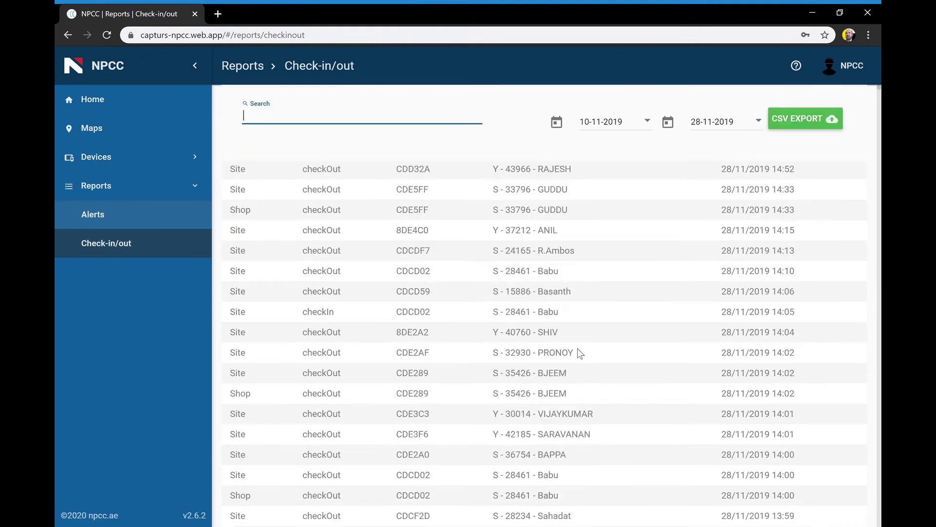
pyautogui.scroll(8, 580, 352)
pyautogui.scroll(2, 627, 249)
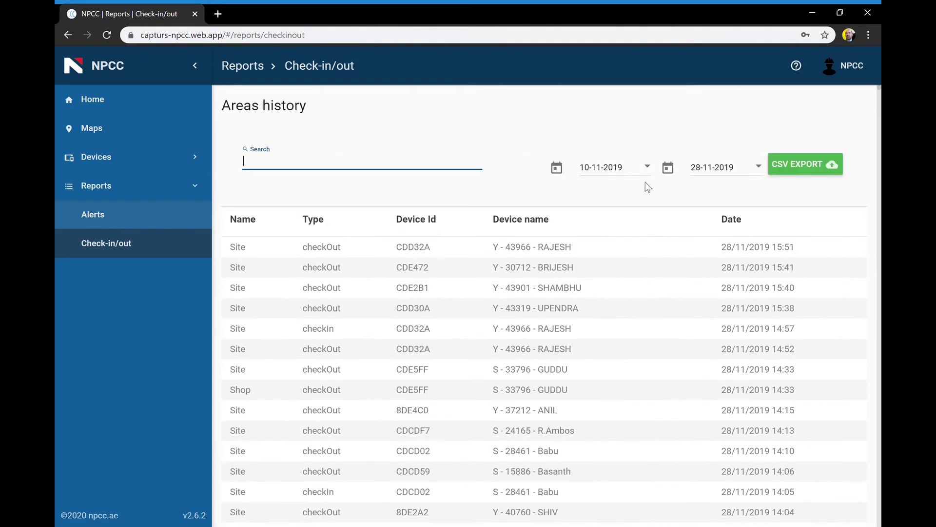
pyautogui.click(653, 173)
pyautogui.click(425, 173)
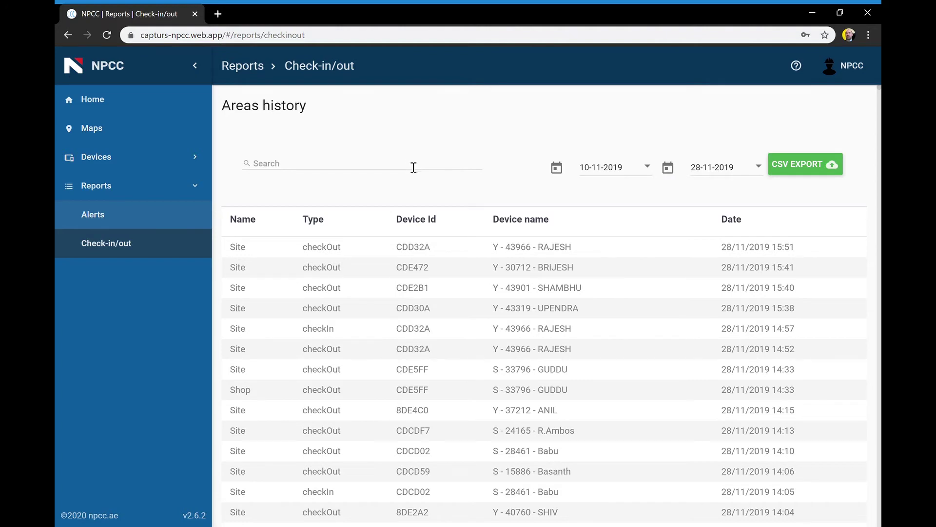
pyautogui.click(287, 170)
pyautogui.write('site')
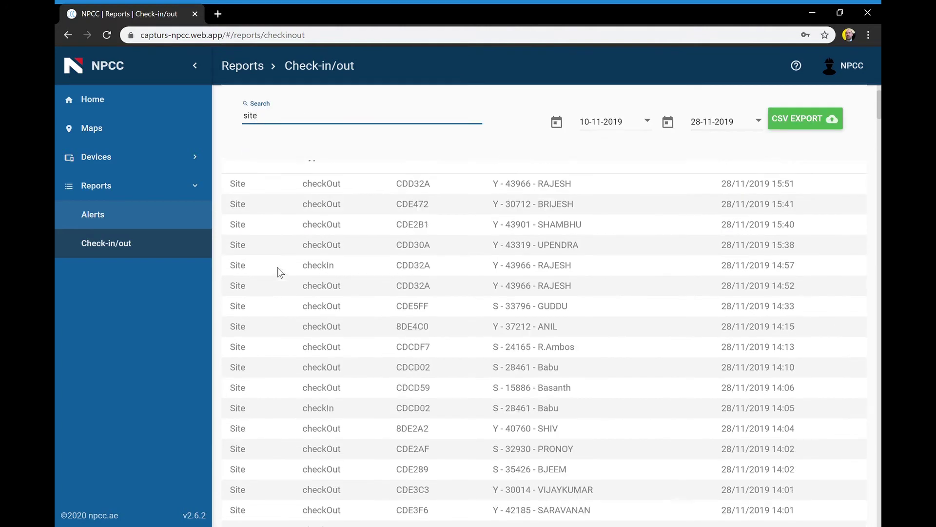
# Filter the areas history by an employee's first name and export the filtered records as CSV
pyautogui.doubleClick(279, 167)
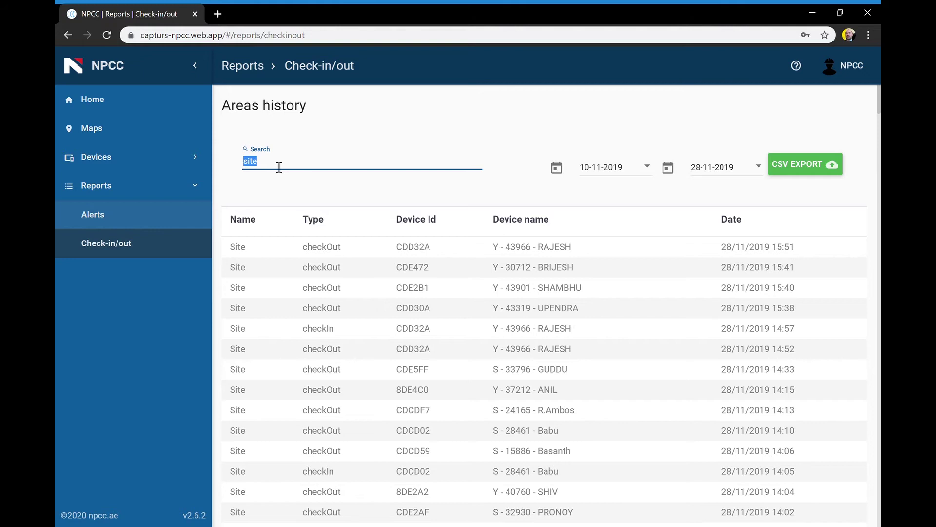
pyautogui.write('rajesh')
pyautogui.scroll(-5, 537, 292)
pyautogui.scroll(5, 634, 244)
pyautogui.click(794, 166)
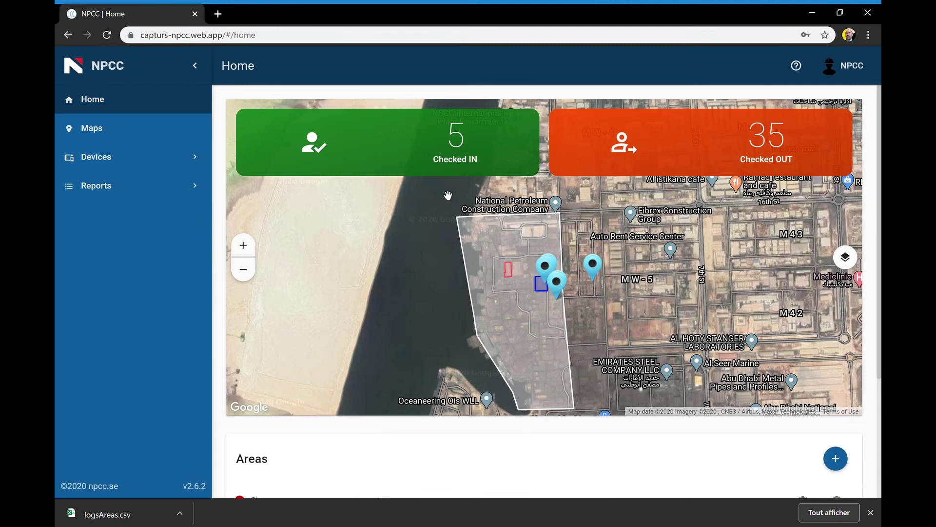
# Open the My Devices list and review each device's power state and battery level
pyautogui.click(118, 156)
pyautogui.click(101, 186)
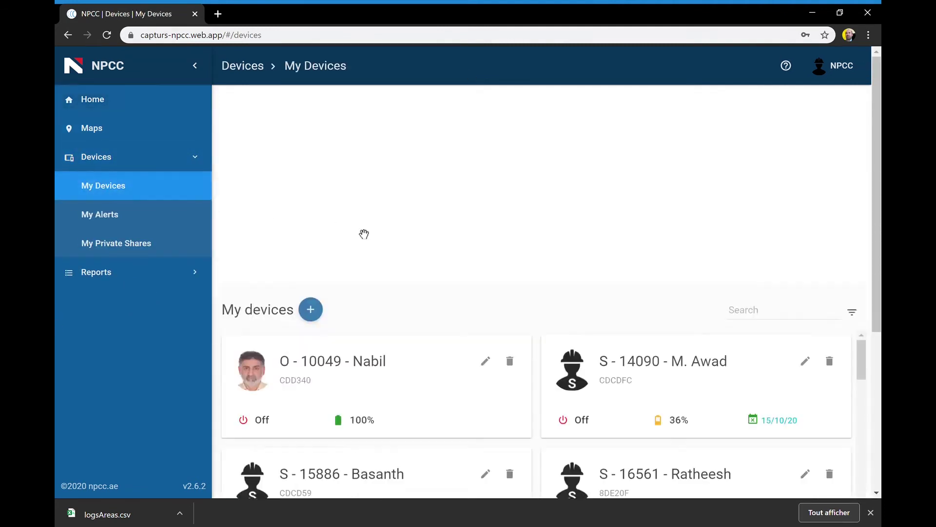
pyautogui.scroll(-10, 362, 234)
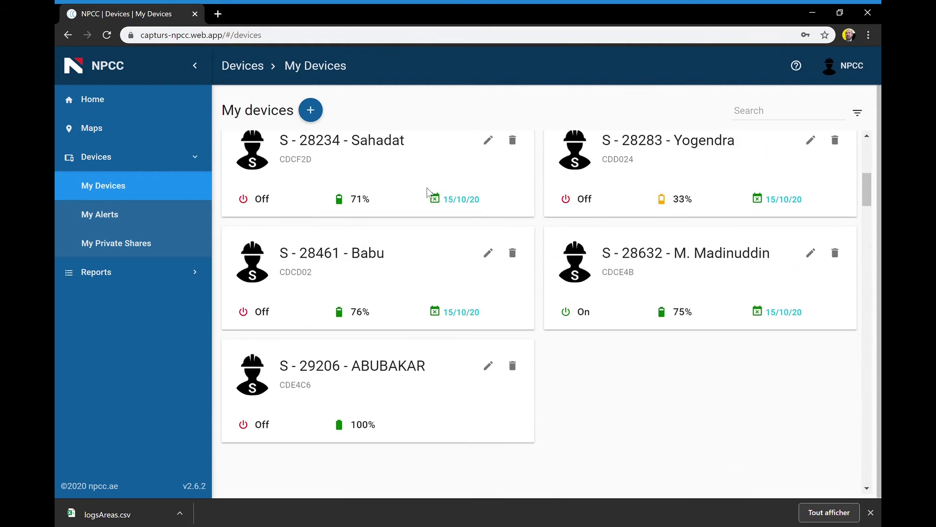
pyautogui.click(252, 149)
pyautogui.click(471, 289)
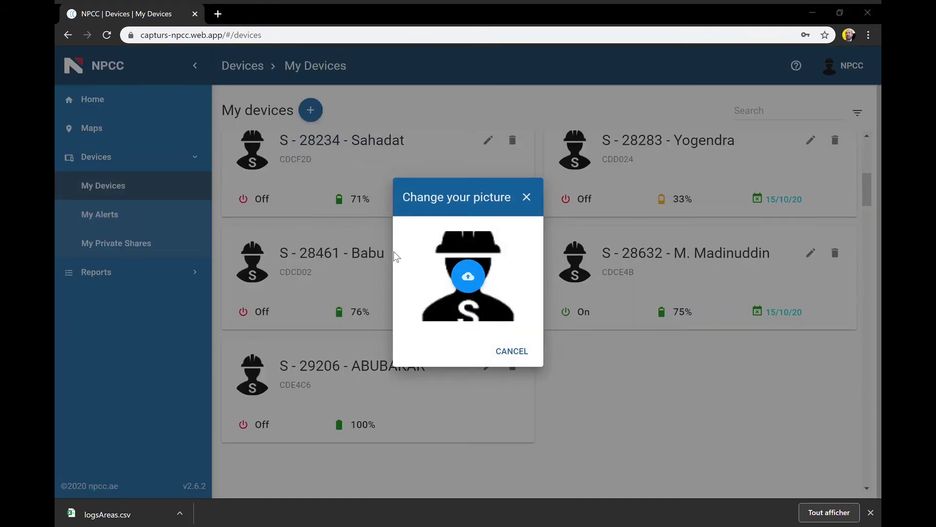
pyautogui.click(527, 197)
pyautogui.click(488, 140)
pyautogui.doubleClick(479, 266)
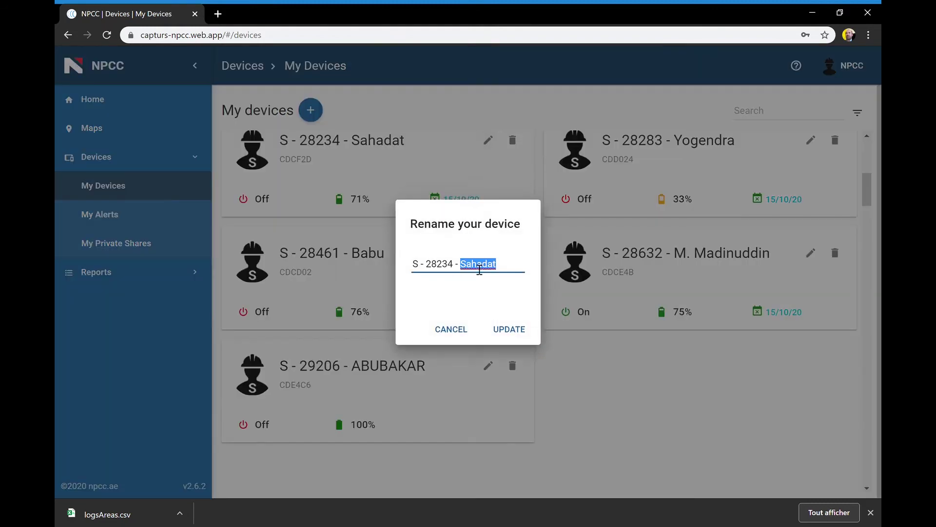
pyautogui.write('NAME')
pyautogui.click(451, 329)
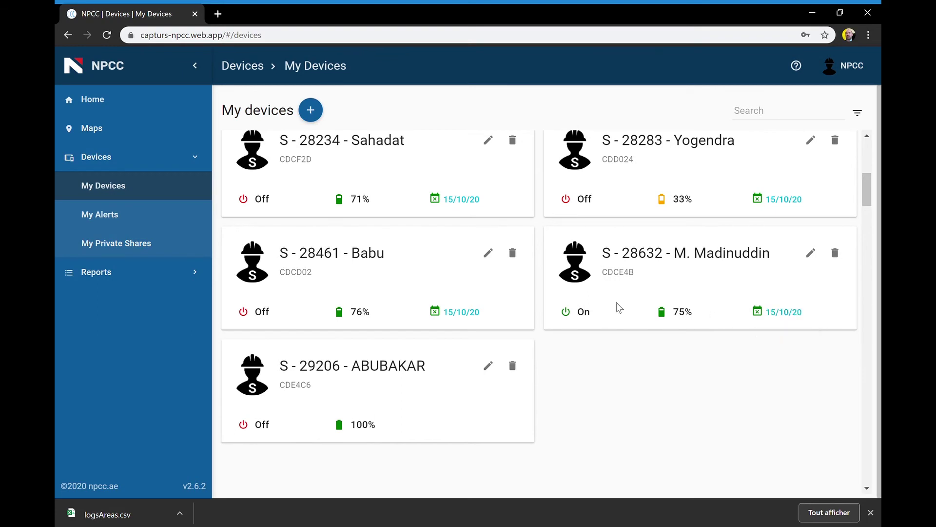
# Open My Private Shares and rename the share called "New share" as "team 1"
pyautogui.scroll(1, 617, 302)
pyautogui.scroll(-15, 617, 302)
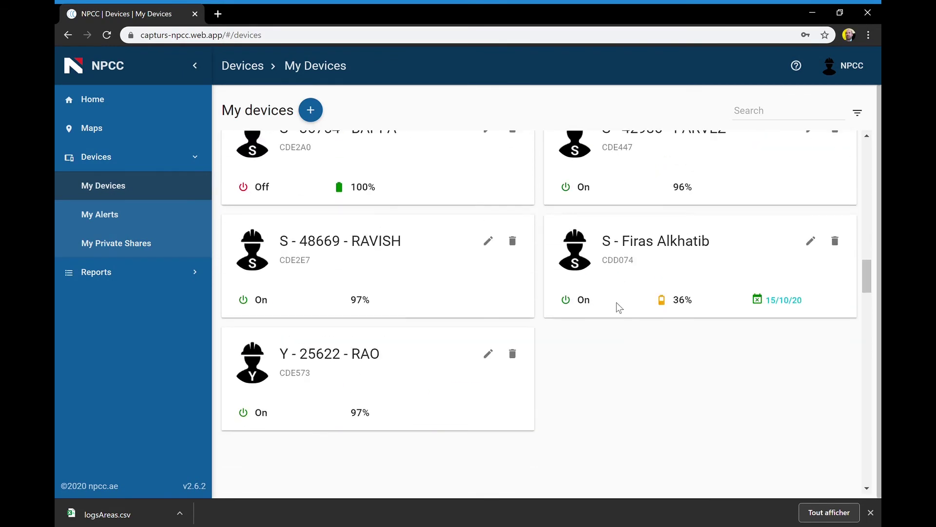
pyautogui.click(104, 242)
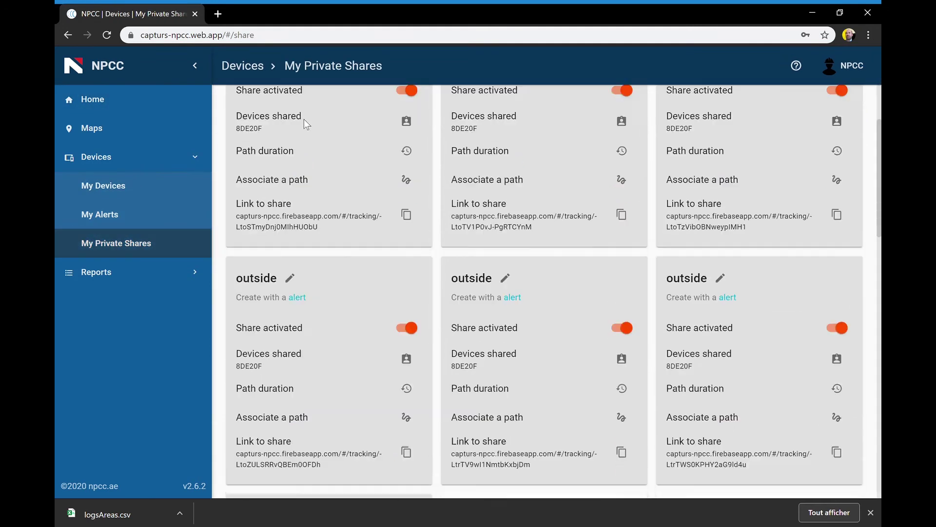
pyautogui.scroll(-10, 707, 266)
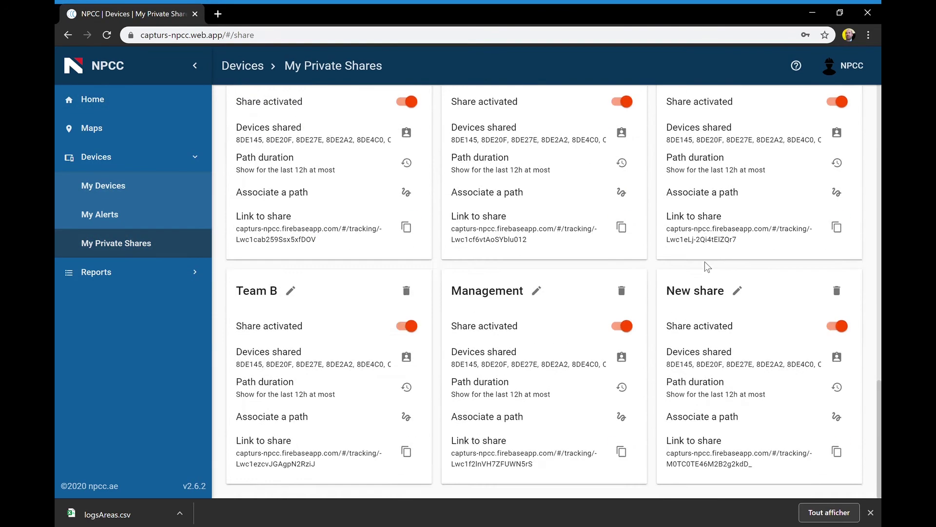
pyautogui.click(737, 291)
pyautogui.write('team 1')
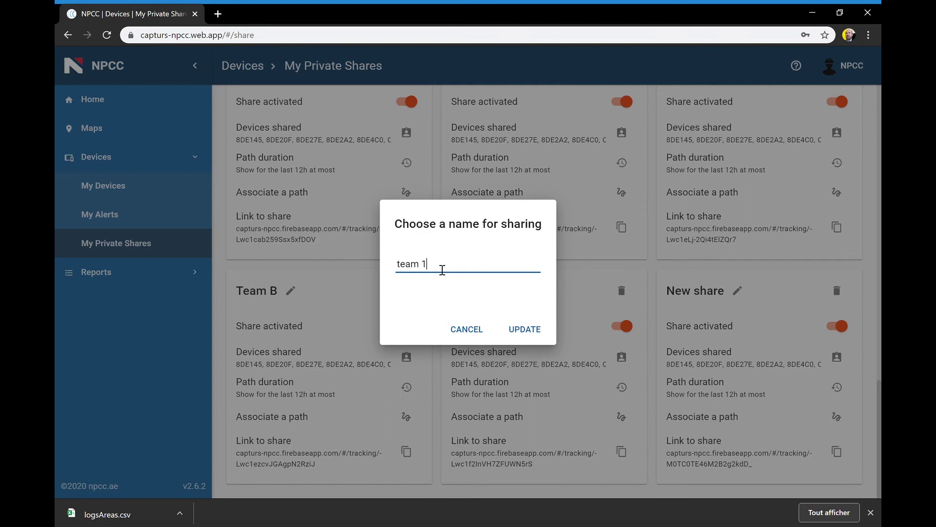
pyautogui.click(525, 330)
# Exclude devices CDE289, CDE2A0, CDE2AF and CDE2CA from the team 1 share and confirm the device selection
pyautogui.scroll(-5, 445, 259)
pyautogui.click(415, 257)
pyautogui.click(415, 280)
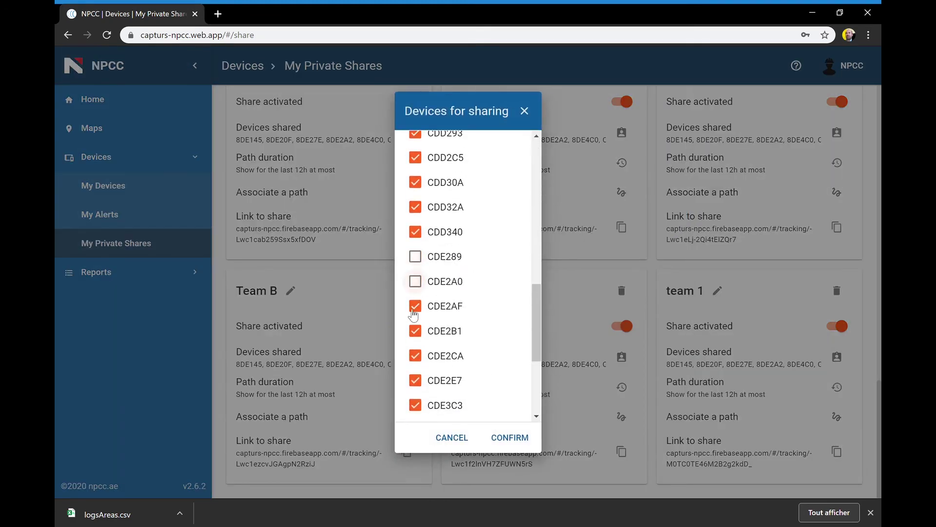
pyautogui.click(415, 306)
pyautogui.click(415, 355)
pyautogui.click(510, 437)
# Set the team 1 share's path duration to the last 2j at most and copy its sharing link
pyautogui.click(837, 386)
pyautogui.click(480, 264)
pyautogui.click(509, 368)
pyautogui.click(837, 451)
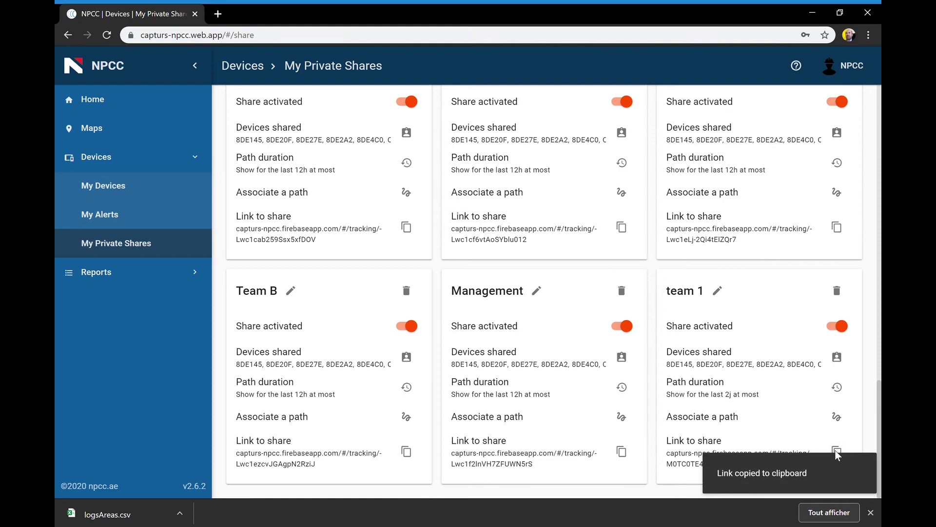